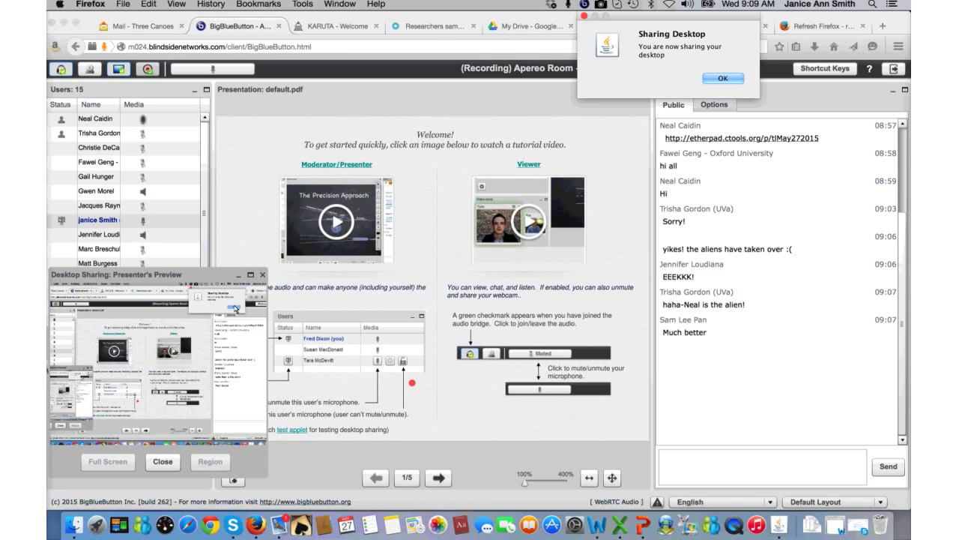
# - Confirm desktop sharing and bring the 'Karuta - Sakai T&L Meeting 5-27-15.pptx' deck forward
pyautogui.click(723, 78)
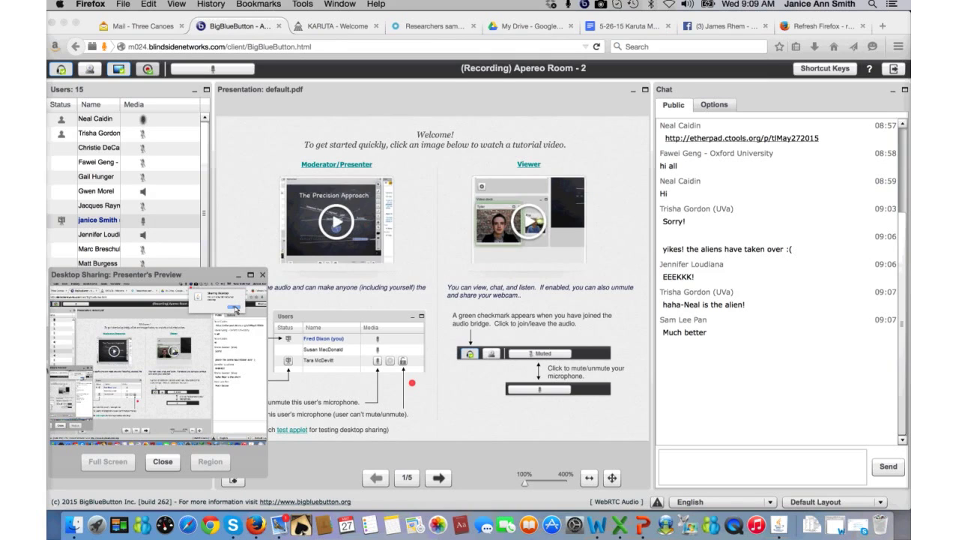
pyautogui.click(642, 524)
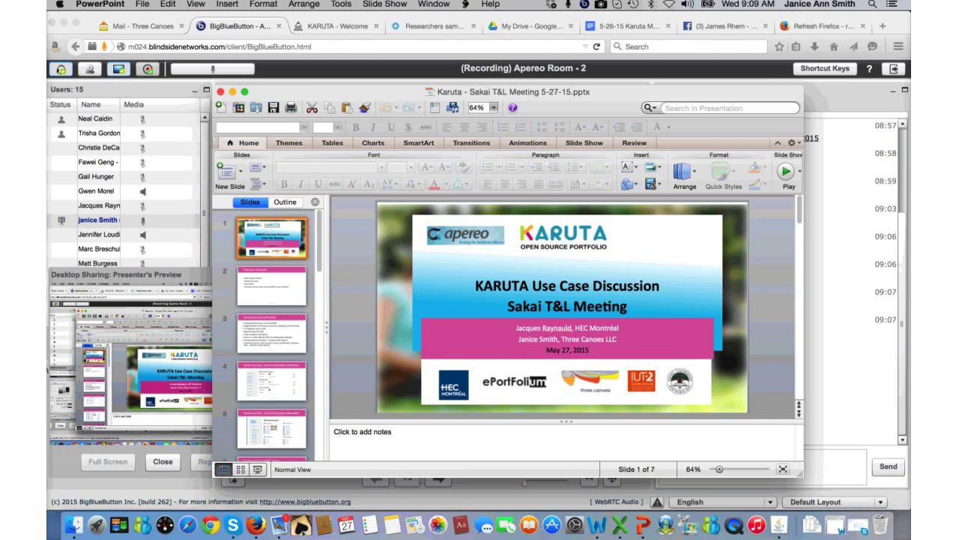
# - Start the Karuta deck slide show from the beginning
pyautogui.click(385, 3)
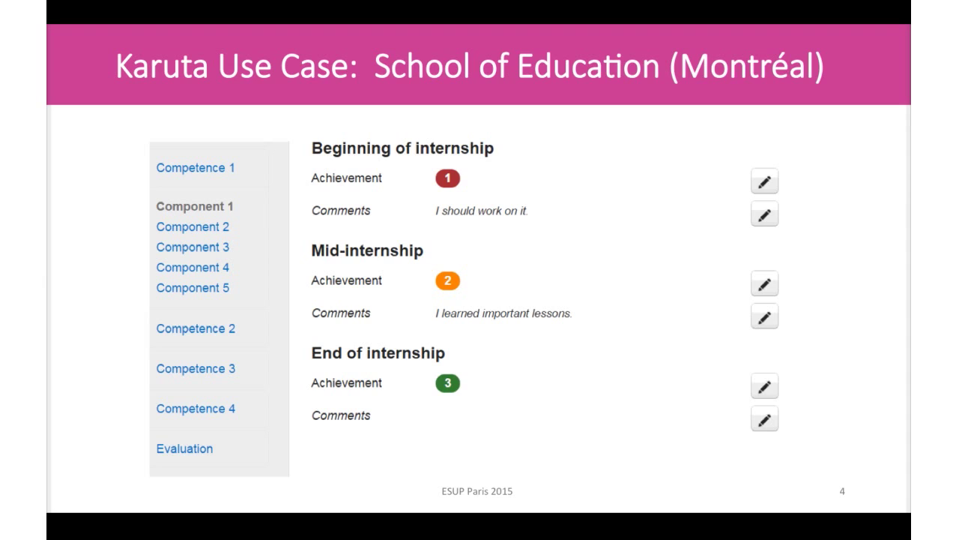
# - Advance the slide show to the Self-assessment slide
pyautogui.press('Right')
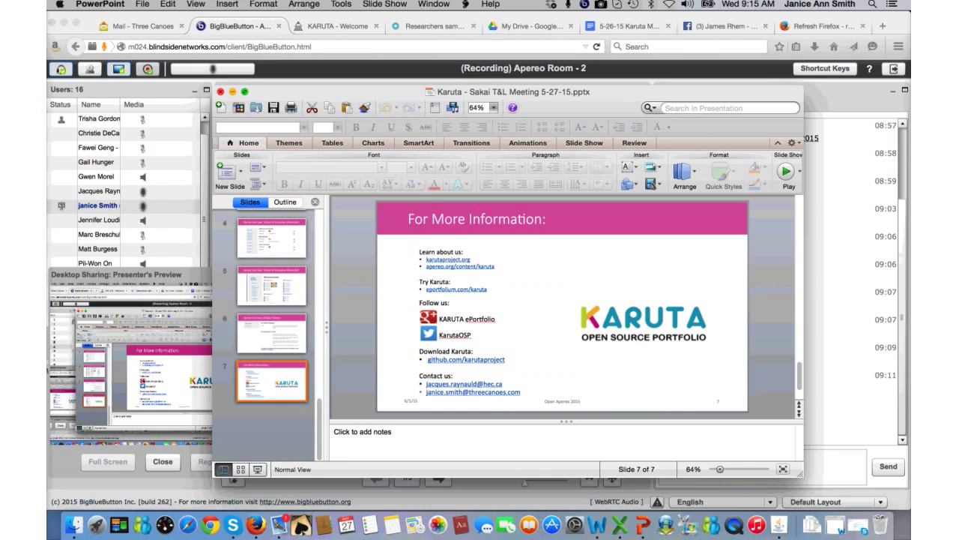
# - Hide PowerPoint and switch to the Sakai Gateway Welcome tab
pyautogui.press('super+w')
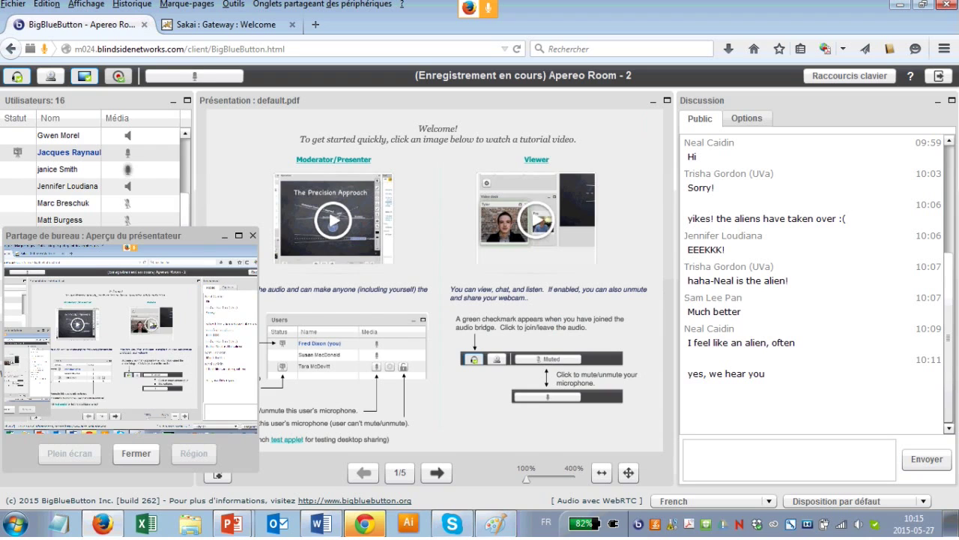
pyautogui.hotkey('ctrl', 'Tab')
# - Log in to Sakai with the demo user id and password, declining to save the password
pyautogui.click(711, 84)
pyautogui.click(712, 84)
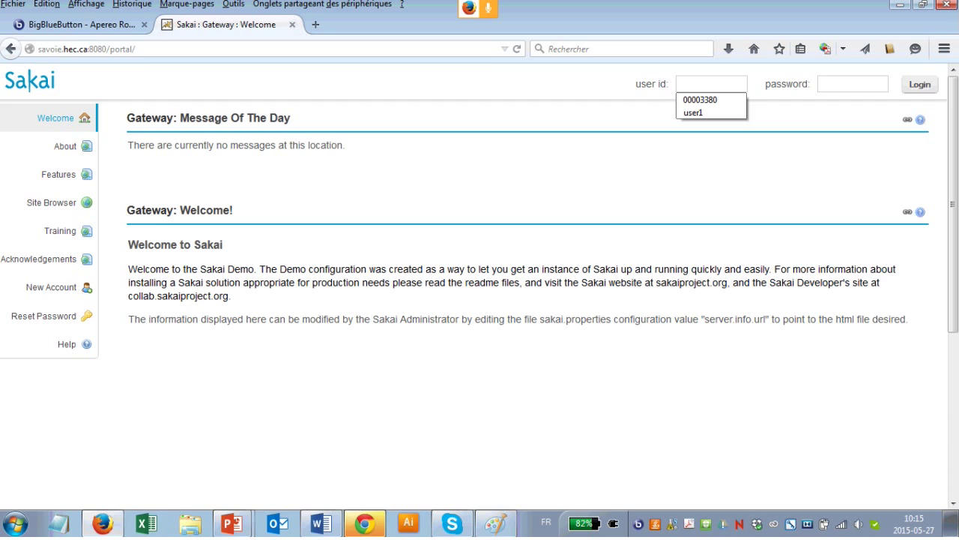
pyautogui.write('user')
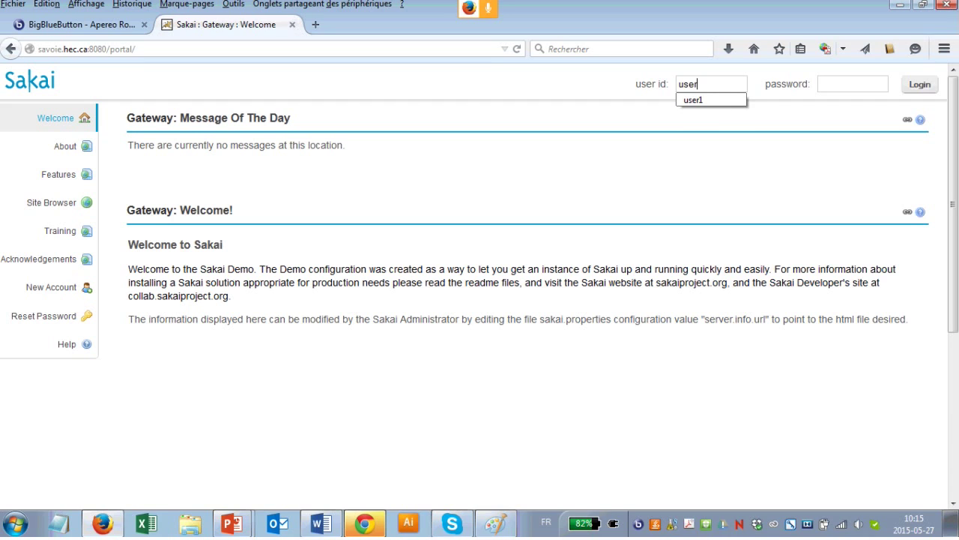
pyautogui.write('1')
pyautogui.press('Tab')
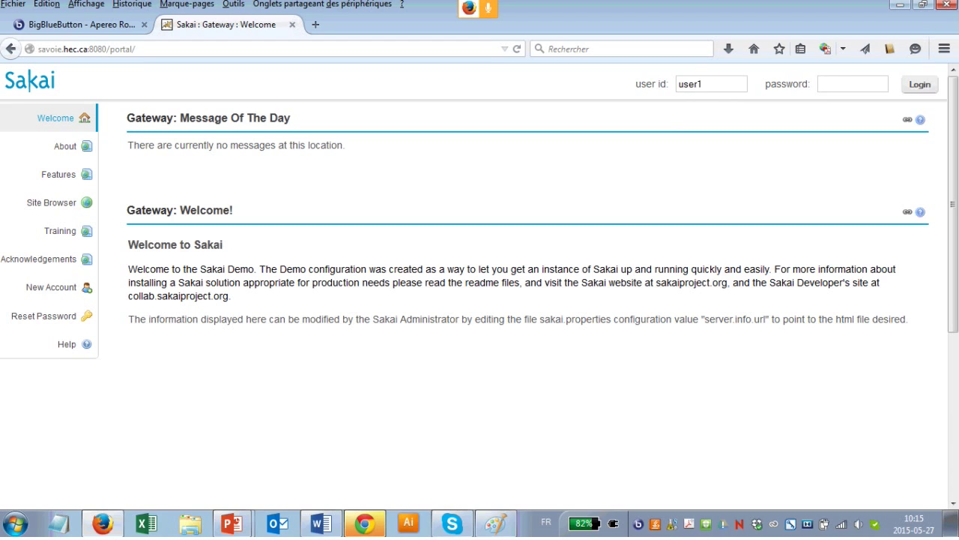
pyautogui.write('user1')
pyautogui.press('Tab')
pyautogui.press('Return')
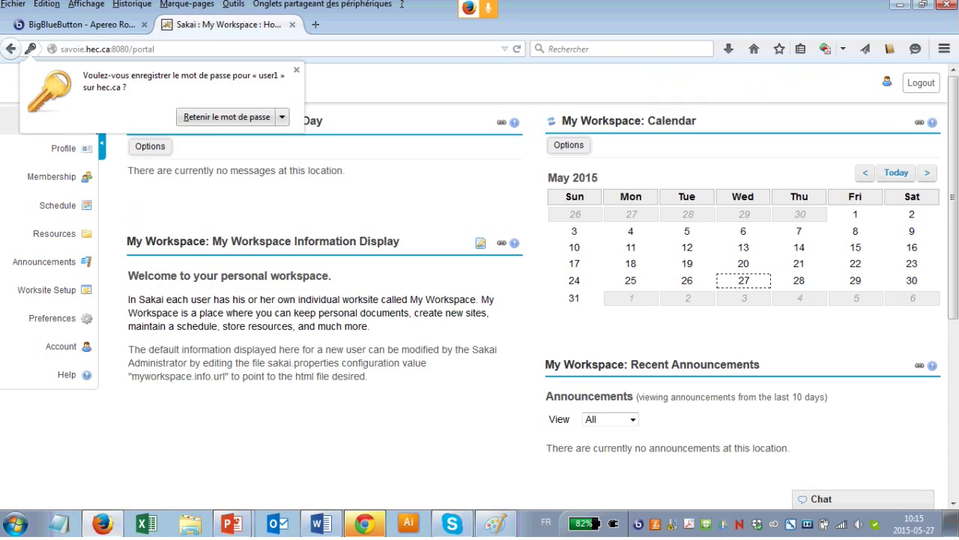
pyautogui.press('Escape')
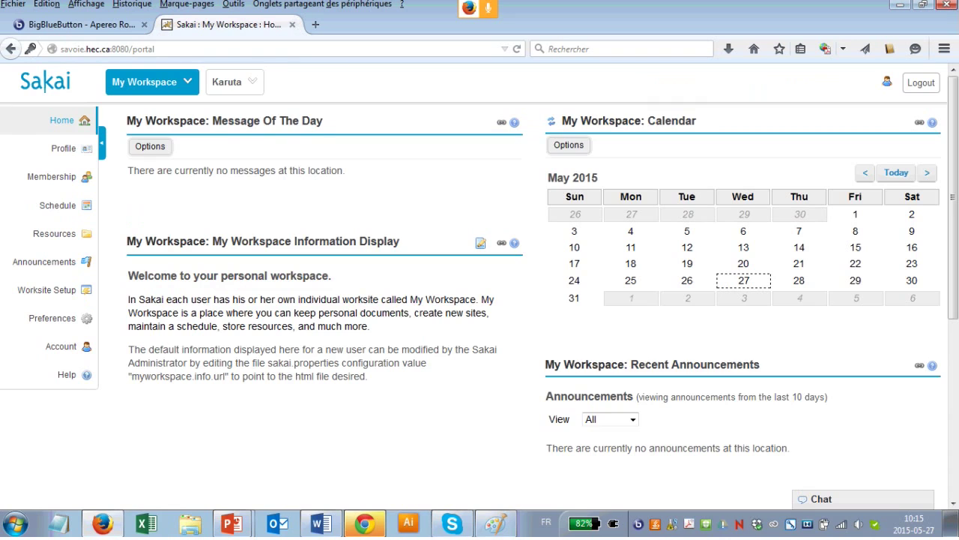
# - Open the Karuta site and its Karuta tool to list My Portfolios
pyautogui.click(235, 81)
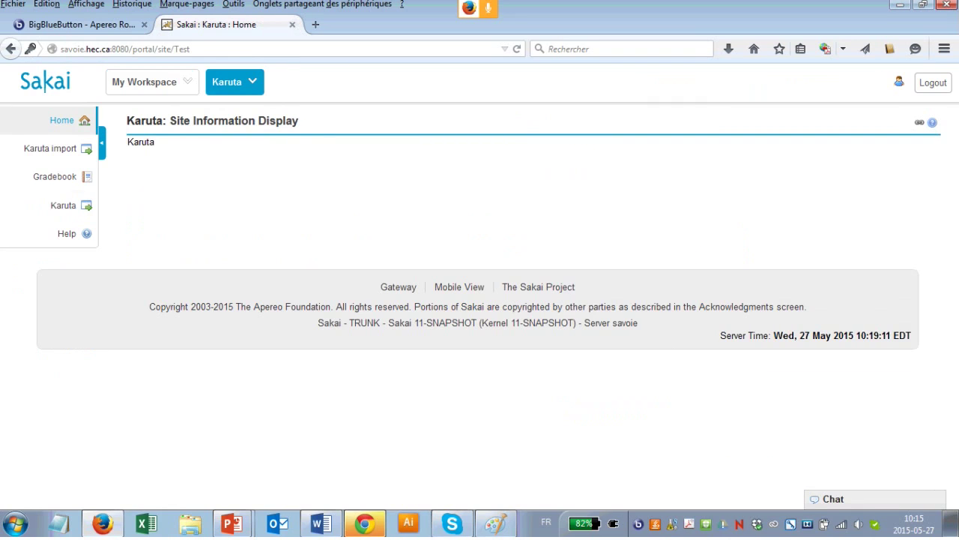
pyautogui.click(63, 204)
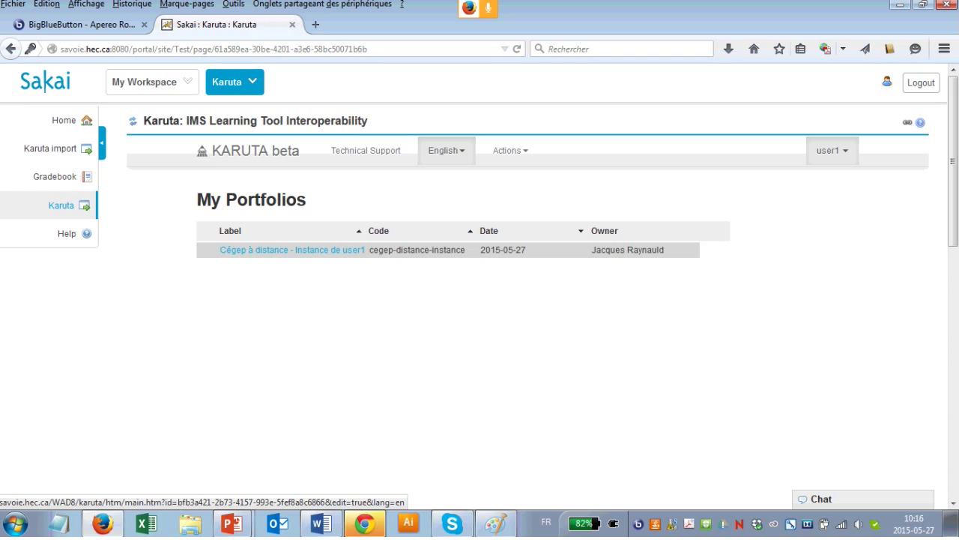
# - In the Cégep à distance portfolio, rate Learning Outcome 1's before-course self-assessment 2
pyautogui.click(292, 250)
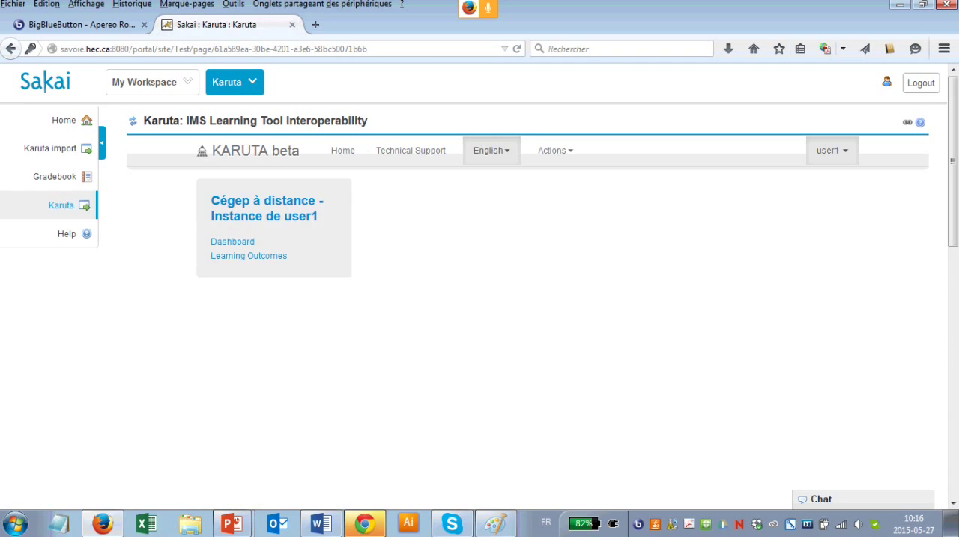
pyautogui.click(249, 256)
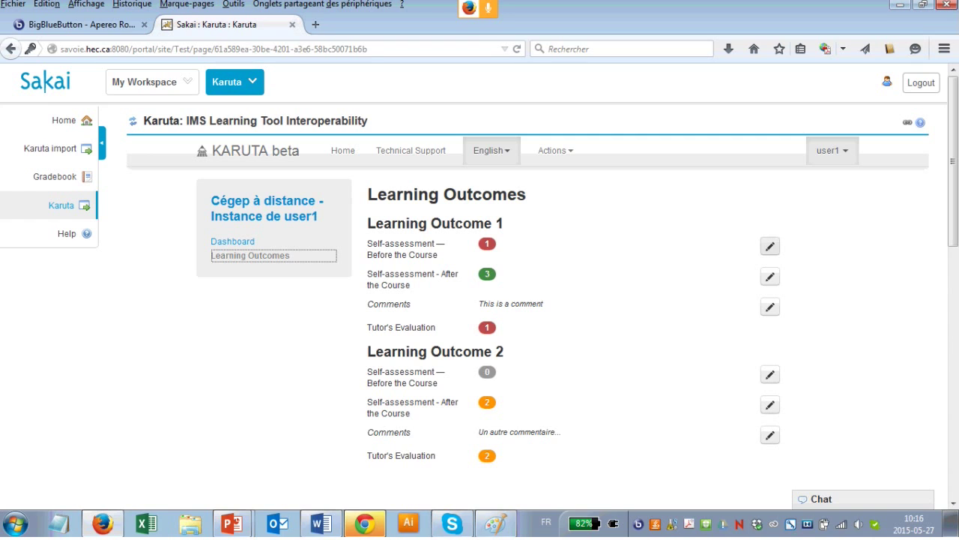
pyautogui.click(771, 246)
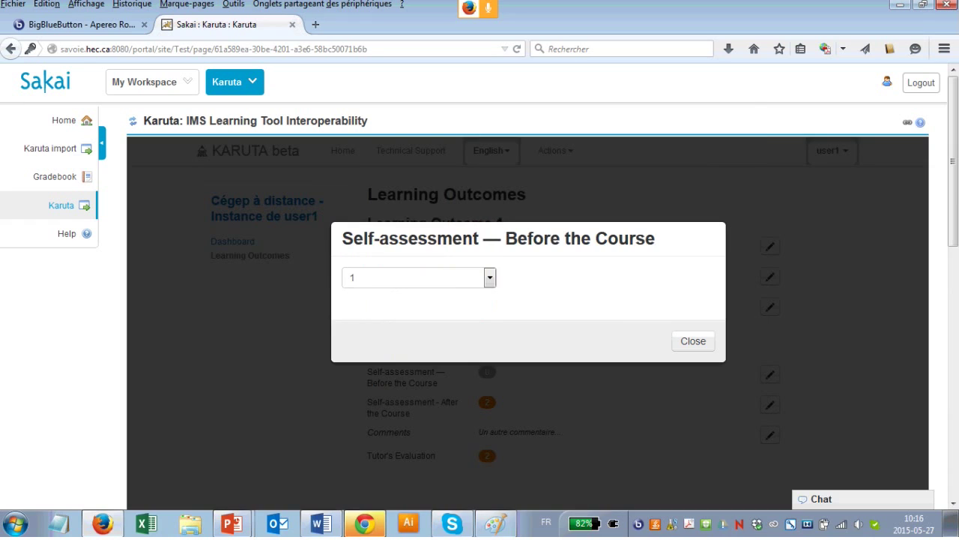
pyautogui.click(418, 278)
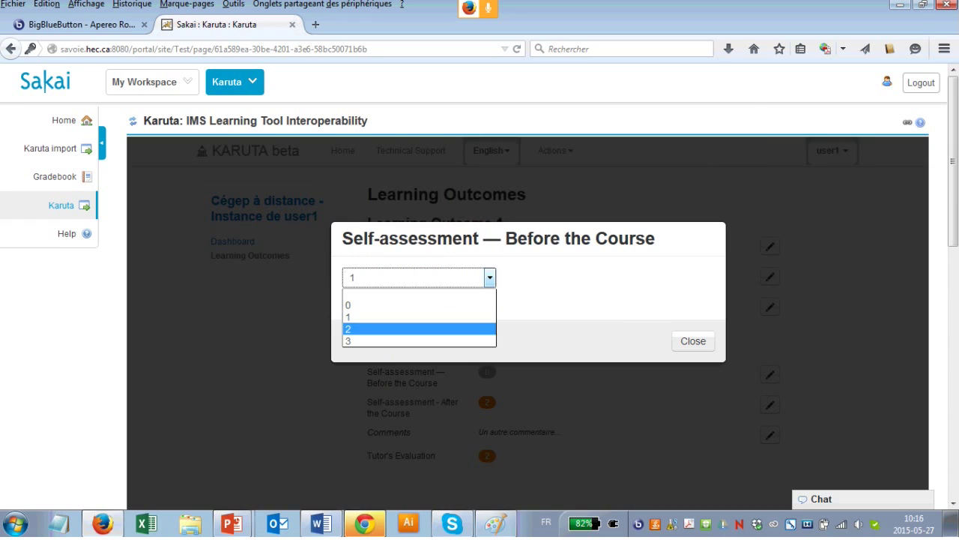
pyautogui.click(495, 329)
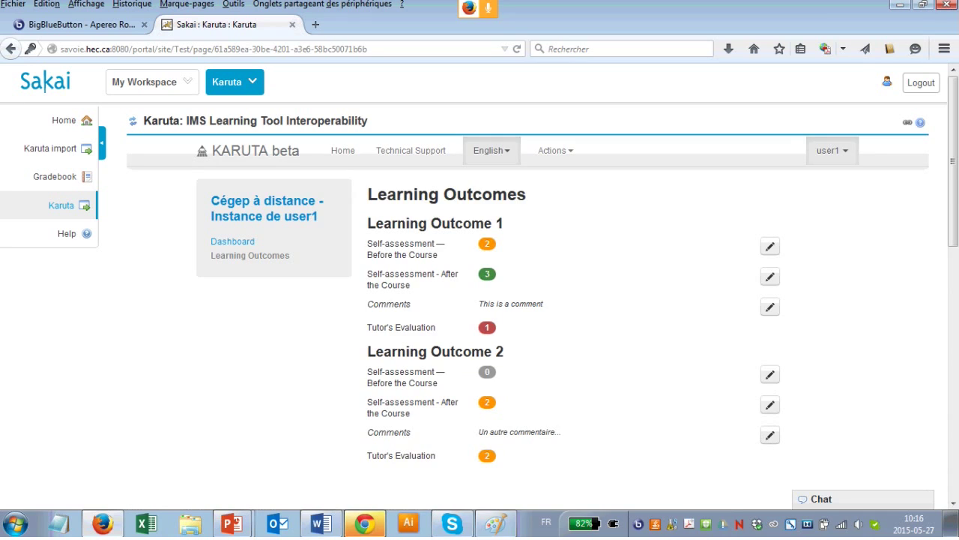
# - Change Learning Outcome 1's comment to 'I am doing fine.' and save it
pyautogui.click(769, 306)
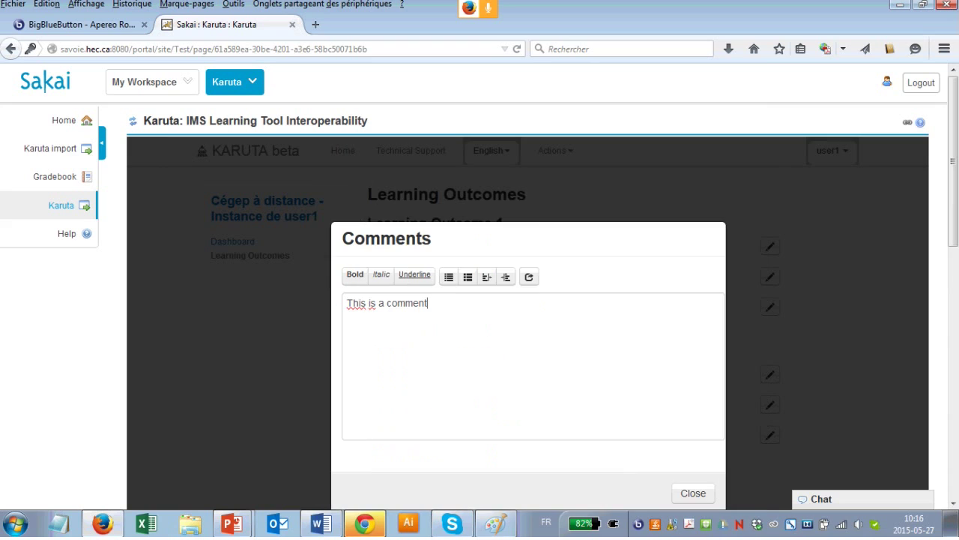
pyautogui.press('BackSpace')
pyautogui.press('BackSpace')
pyautogui.press('BackSpace')
pyautogui.press('BackSpace')
pyautogui.press('BackSpace')
pyautogui.press('BackSpace')
pyautogui.press('BackSpace')
pyautogui.press('BackSpace')
pyautogui.press('BackSpace')
pyautogui.press('BackSpace')
pyautogui.press('BackSpace')
pyautogui.press('BackSpace')
pyautogui.press('BackSpace')
pyautogui.press('BackSpace')
pyautogui.press('BackSpace')
pyautogui.press('BackSpace')
pyautogui.press('BackSpace')
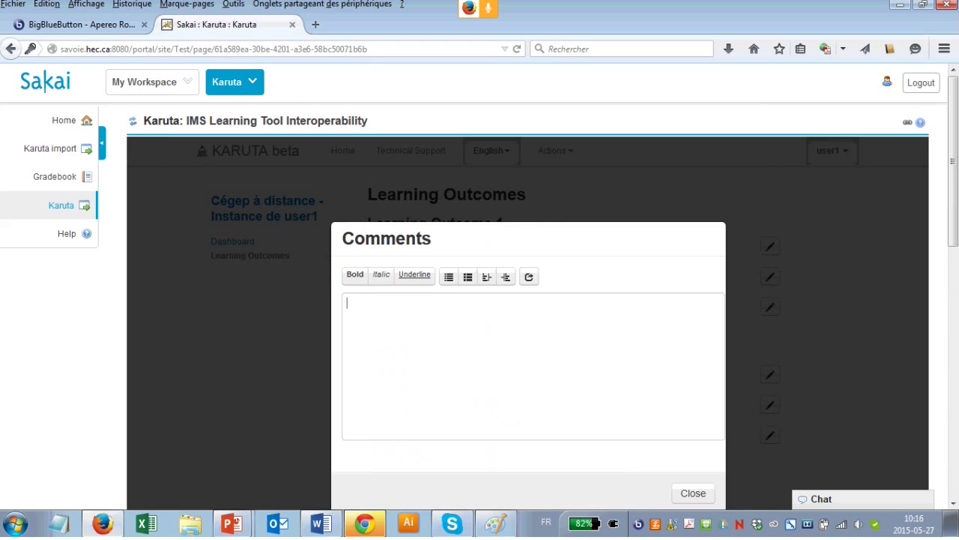
pyautogui.write('I ar')
pyautogui.press('BackSpace')
pyautogui.write('m doing fine.')
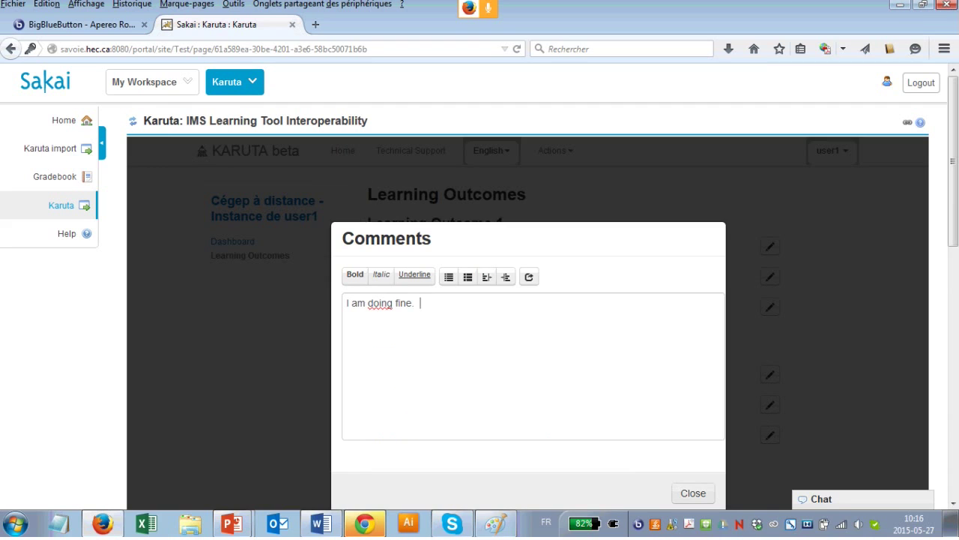
pyautogui.click(693, 492)
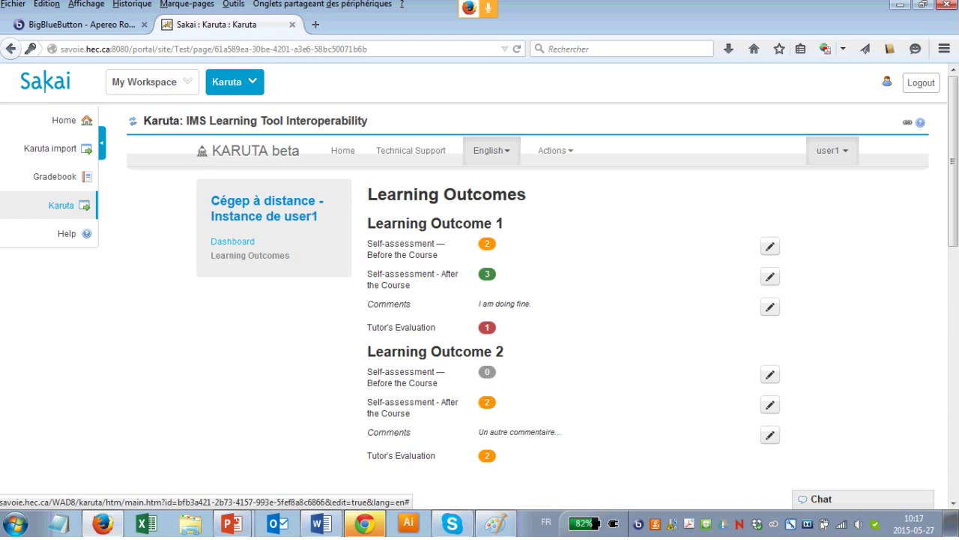
# - Review the Dashboard's outcome ratings table, then return to Learning Outcomes
pyautogui.click(233, 241)
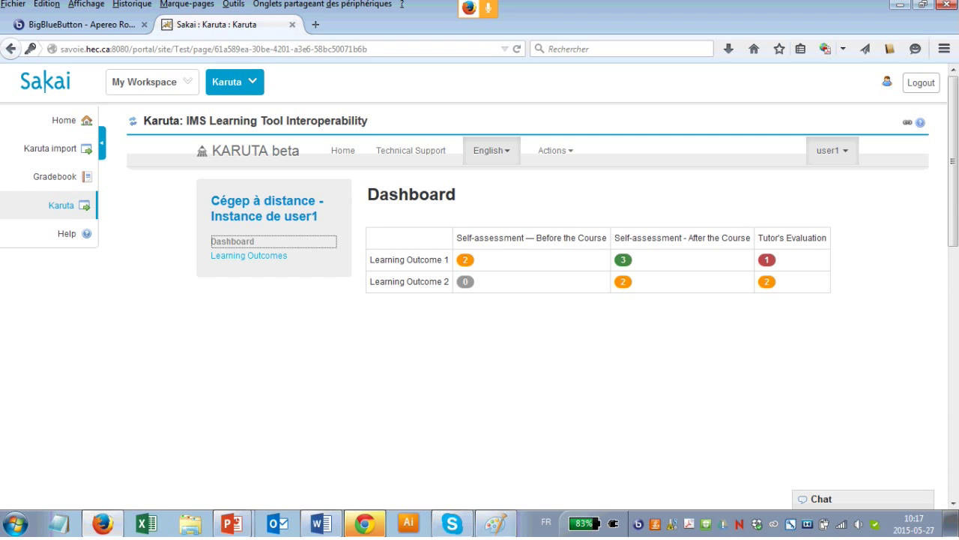
pyautogui.click(249, 255)
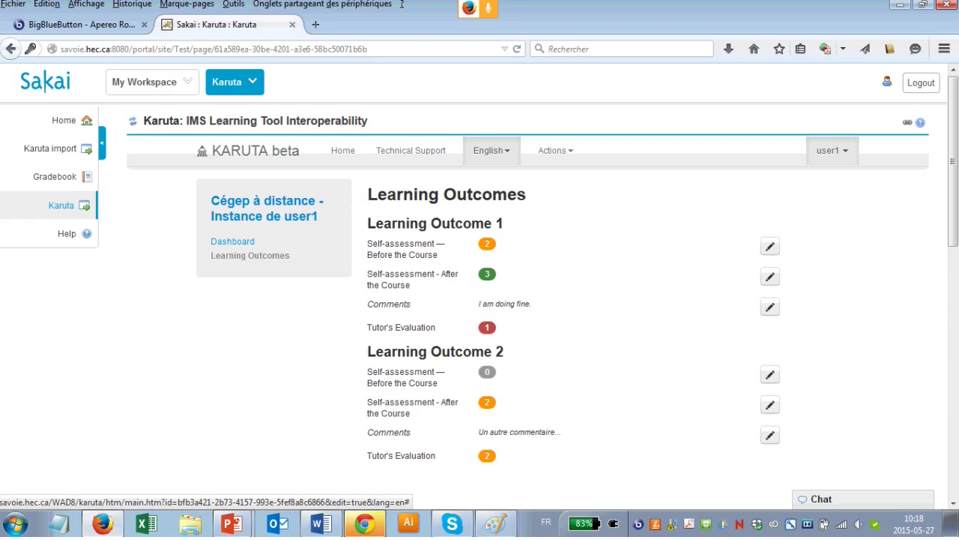
# - Reopen Learning Outcomes, then switch back to the BigBlueButton meeting tab
pyautogui.click(251, 255)
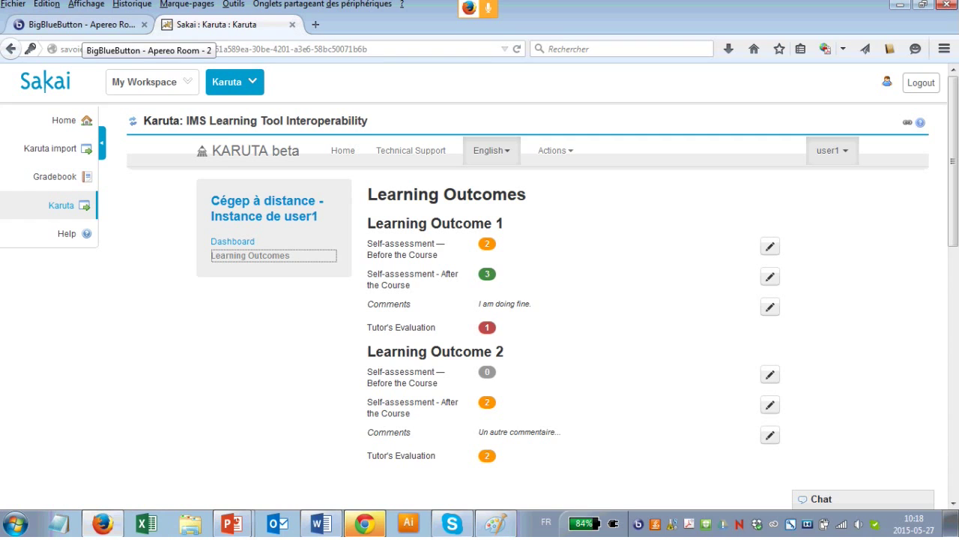
pyautogui.click(79, 24)
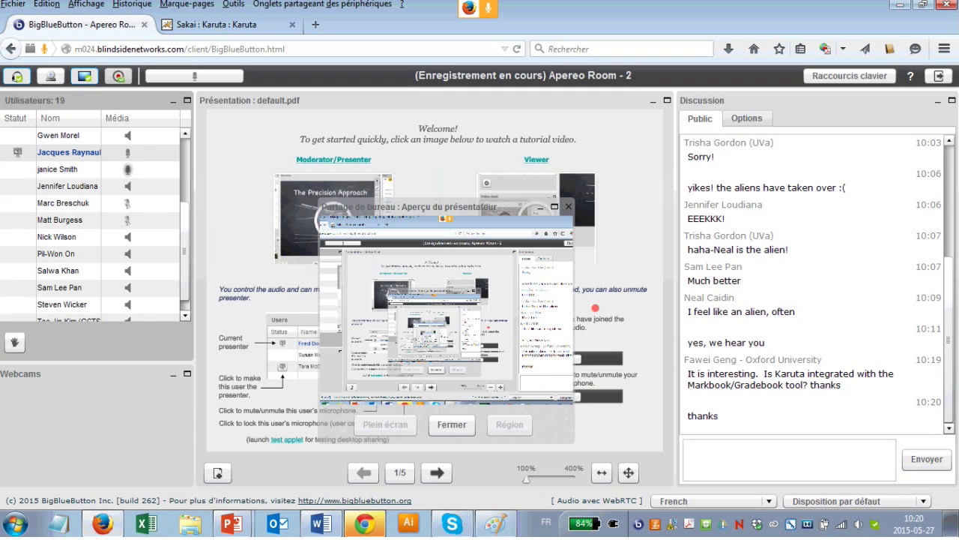
# - Follow audience questions on faculty reviews, versioning and standards in the Public chat
pyautogui.moveTo(233, 523)
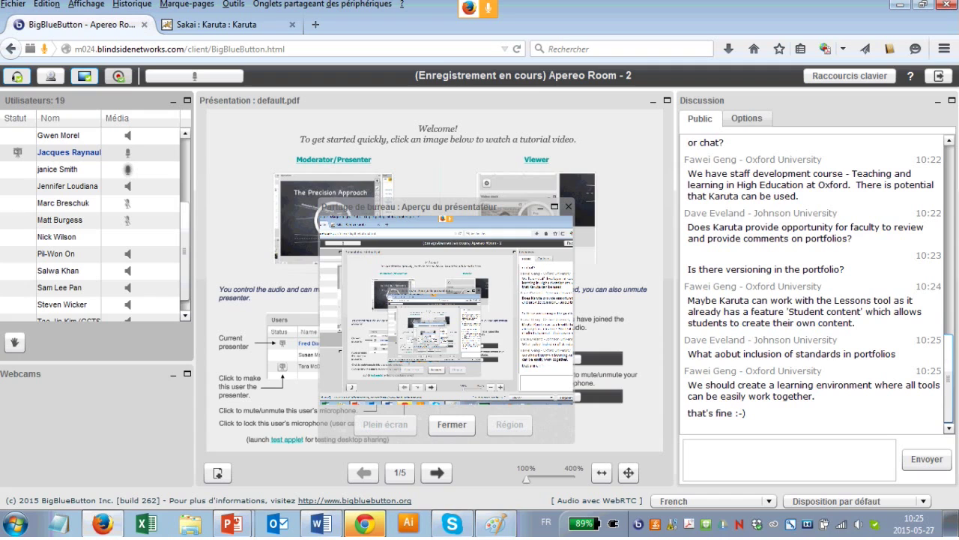
# - Scroll the public chat to the latest messages, ending with 'but that answers my question'
pyautogui.scroll(3, 813, 284)
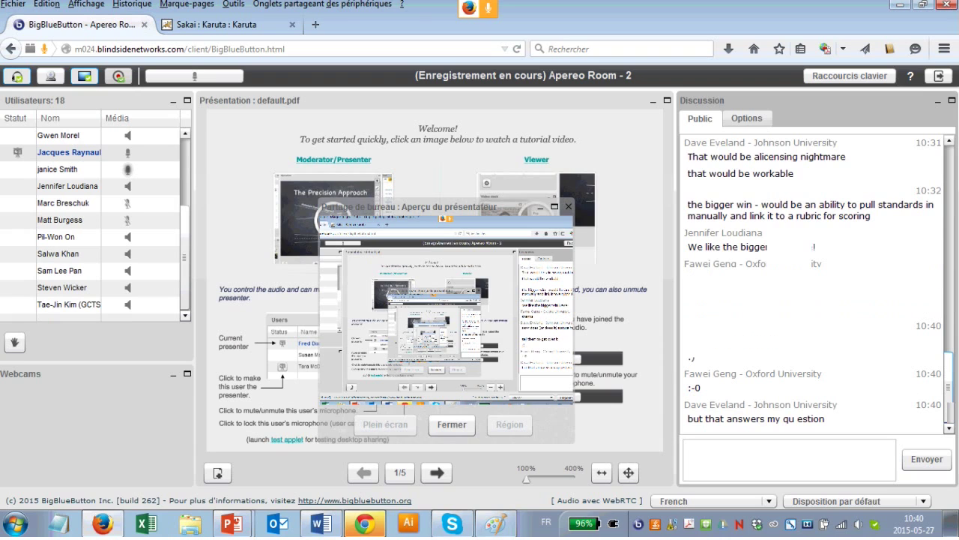
# - Scroll the public chat up to the welcome message and earlier questions, then back to the newest
pyautogui.scroll(6, 813, 285)
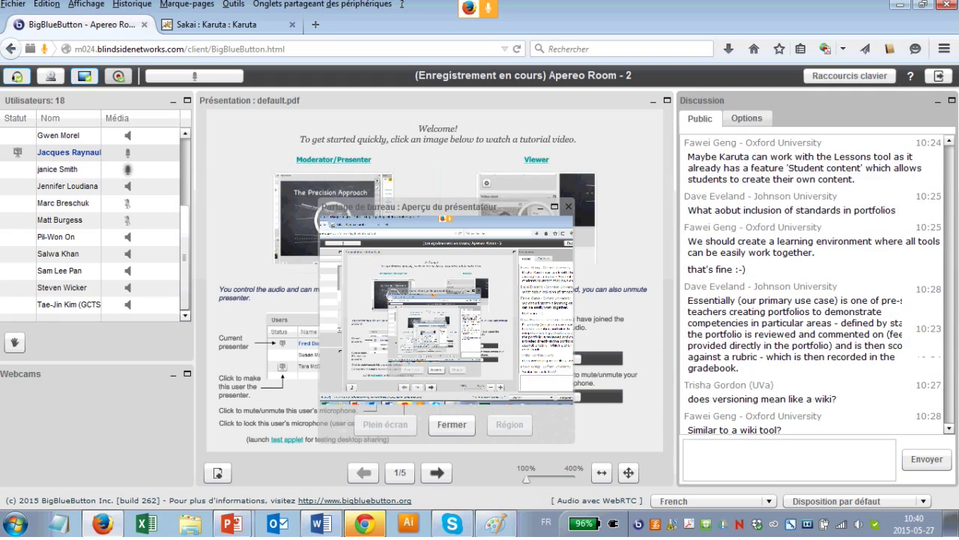
pyautogui.scroll(10, 813, 285)
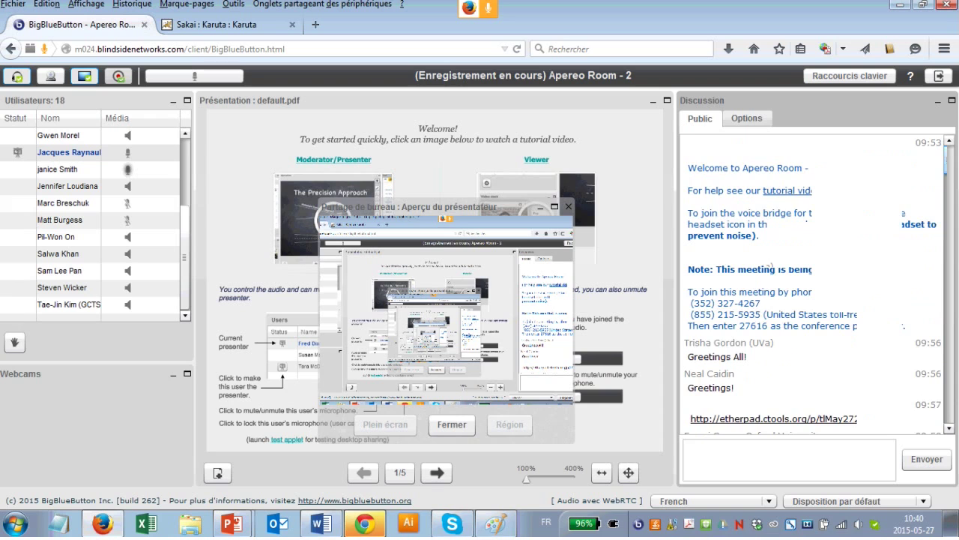
pyautogui.scroll(-15, 772, 267)
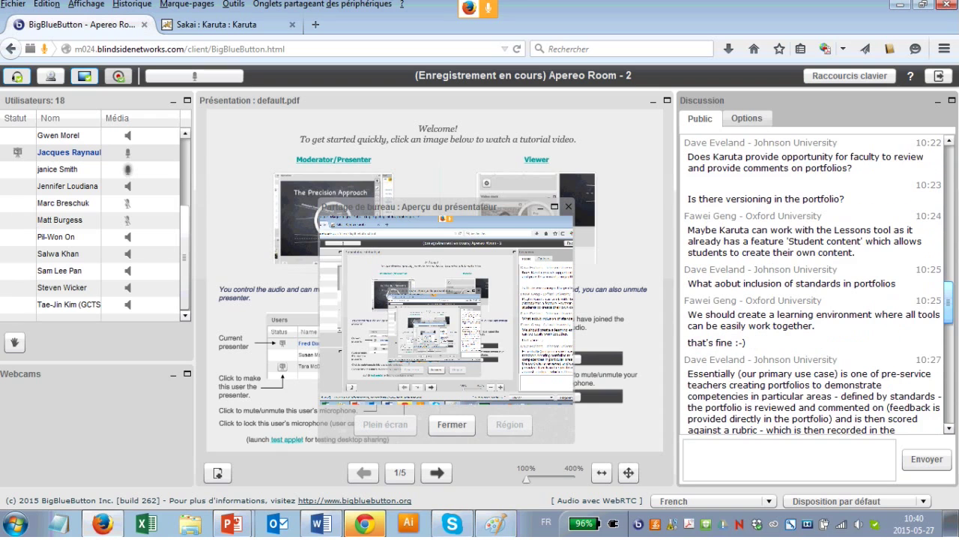
pyautogui.scroll(-3, 813, 285)
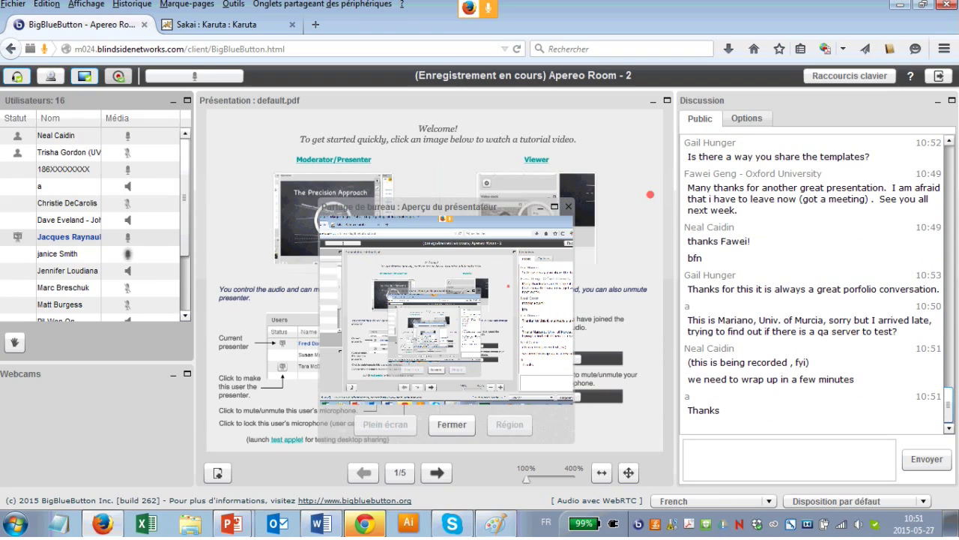
pyautogui.scroll(15, 813, 285)
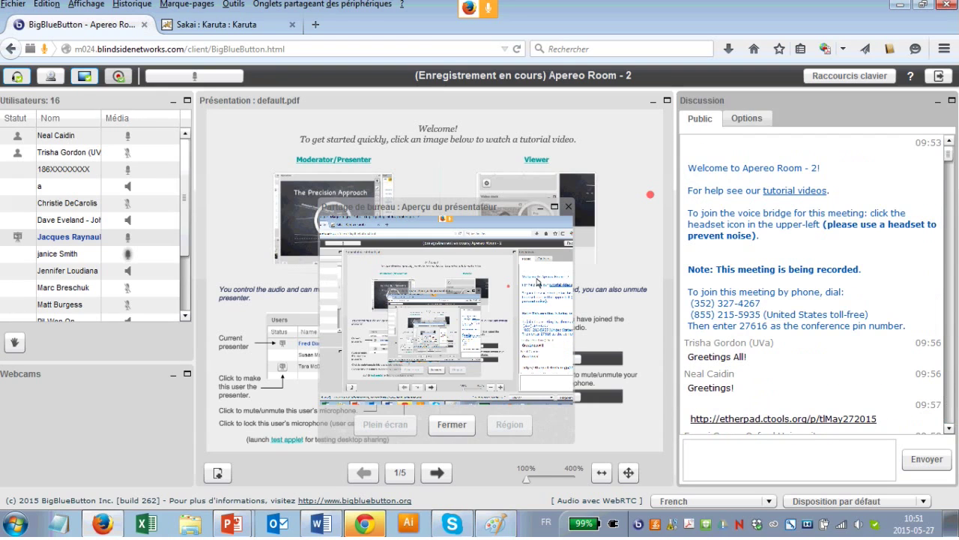
pyautogui.moveTo(688, 168); pyautogui.dragTo(740, 326)
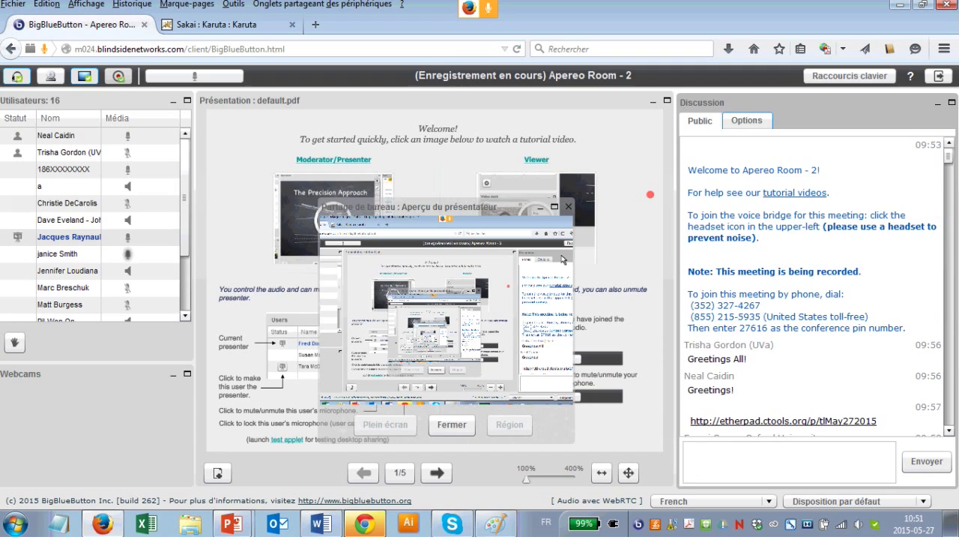
# - Start a private chat with the phone dial-in user from the participant list, then return to Public chat
pyautogui.click(746, 121)
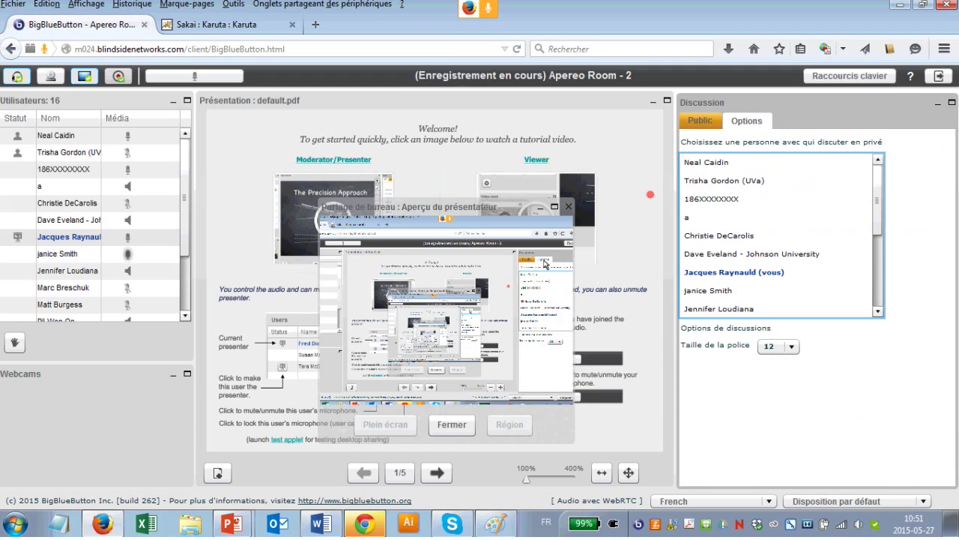
pyautogui.click(712, 199)
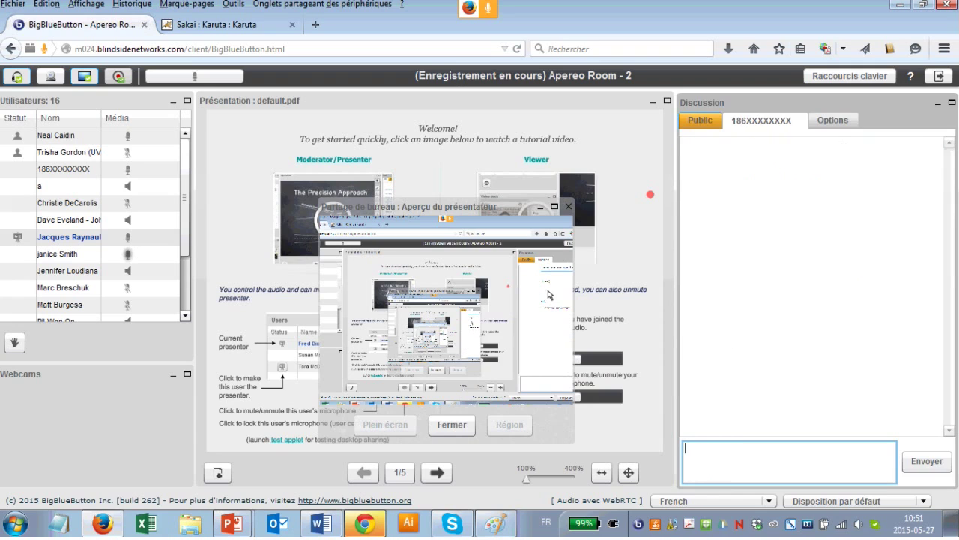
pyautogui.click(700, 121)
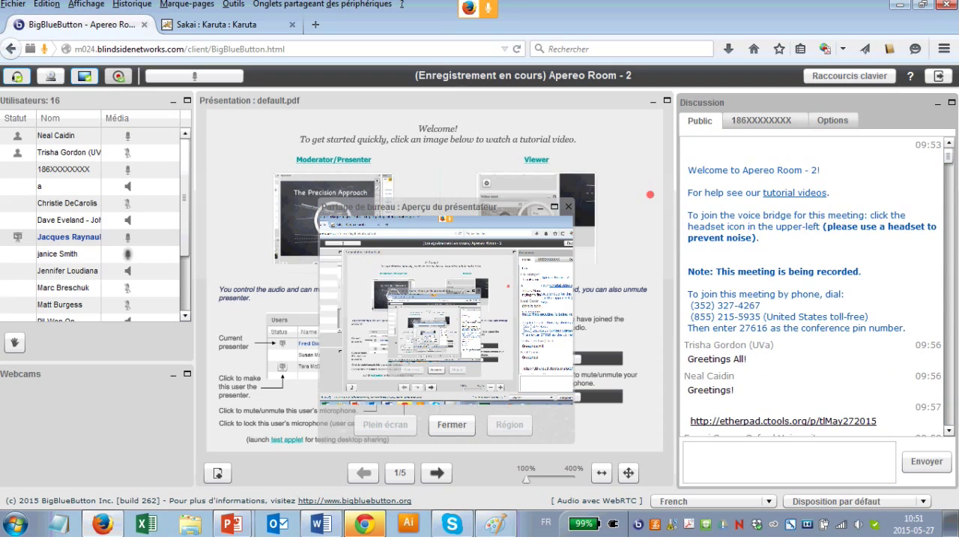
# - Select the public chat text from 'Welcome to Apereo Room - 2!' down through the conference PIN line
pyautogui.moveTo(687, 170); pyautogui.dragTo(750, 328)
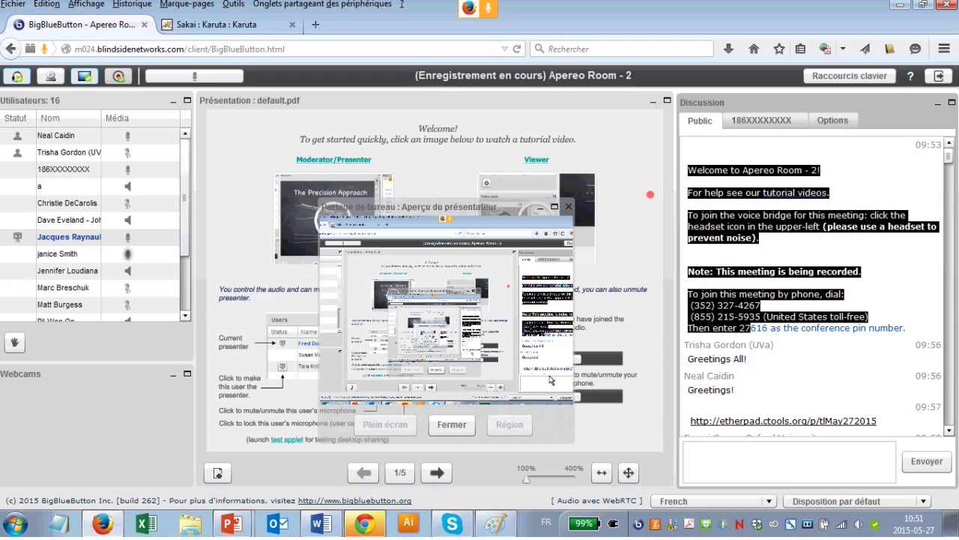